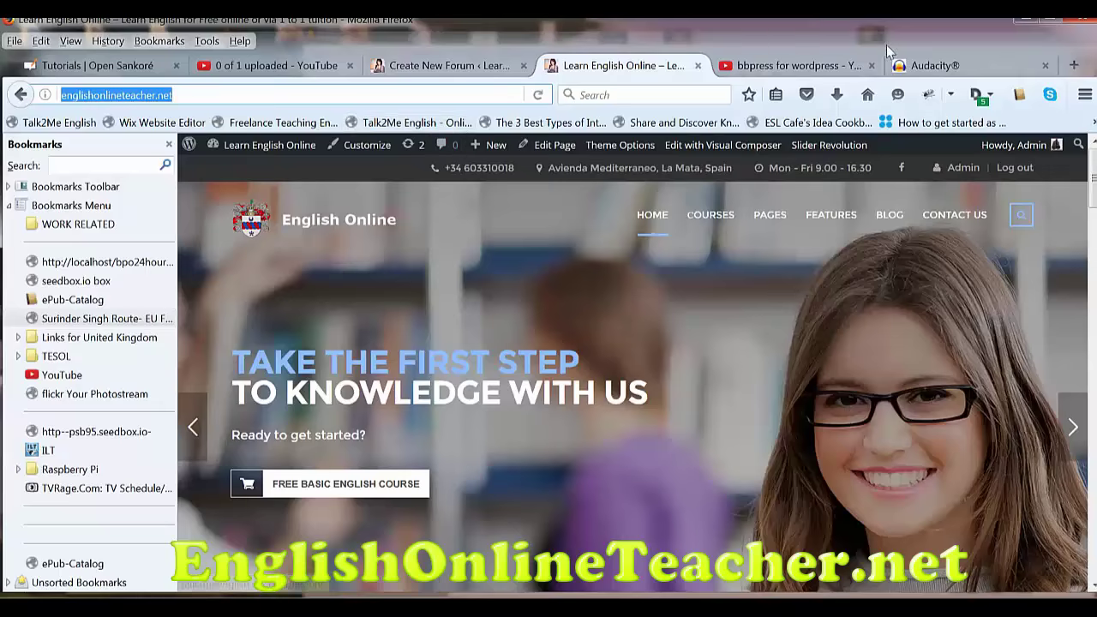
Look over the Audacity 2.1.2 download on the Audacity website, then switch to the Audacity recording.
{"action": "left_click", "coordinate": [932, 68]}
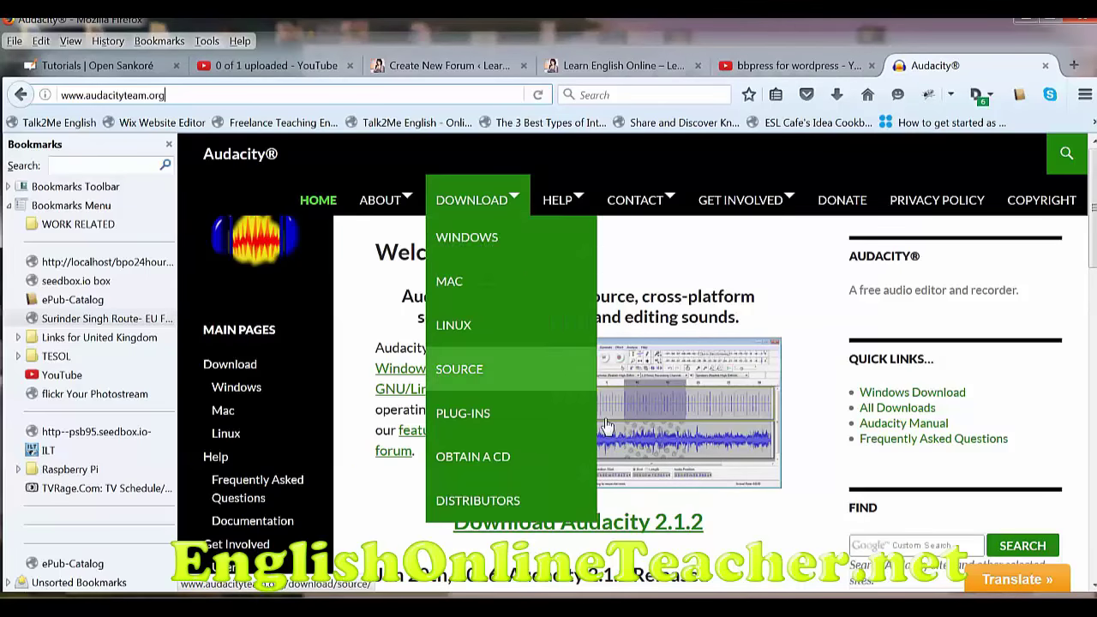
{"action": "scroll", "coordinate": [746, 497], "scroll_direction": "down", "scroll_amount": 3}
{"action": "left_click", "coordinate": [469, 407]}
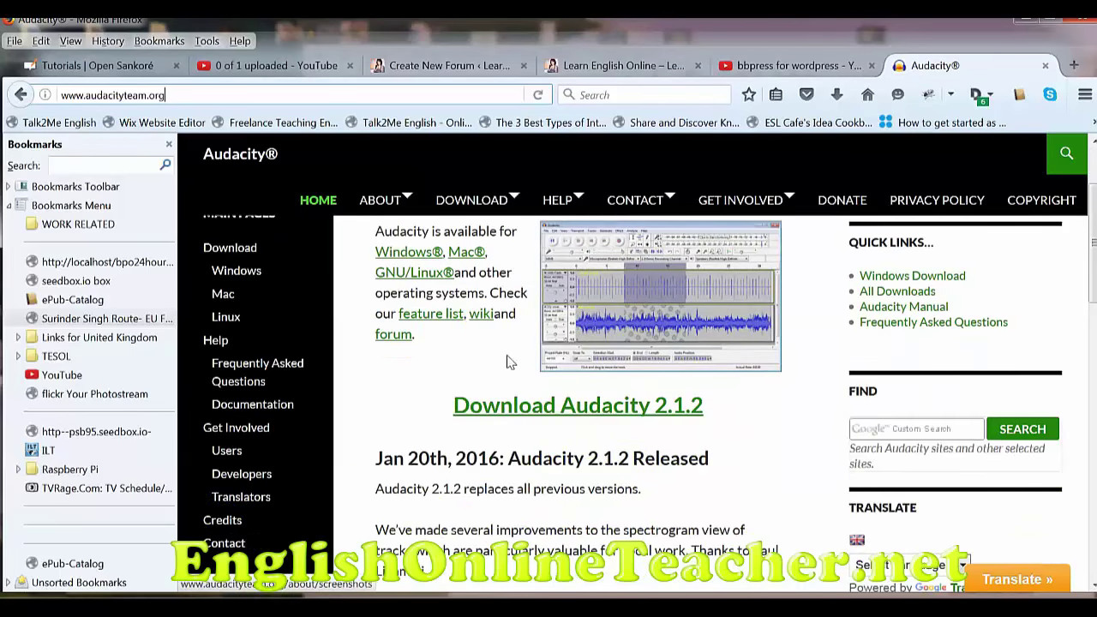
{"action": "scroll", "coordinate": [514, 360], "scroll_direction": "down", "scroll_amount": 5}
{"action": "scroll", "coordinate": [655, 357], "scroll_direction": "up", "scroll_amount": 5}
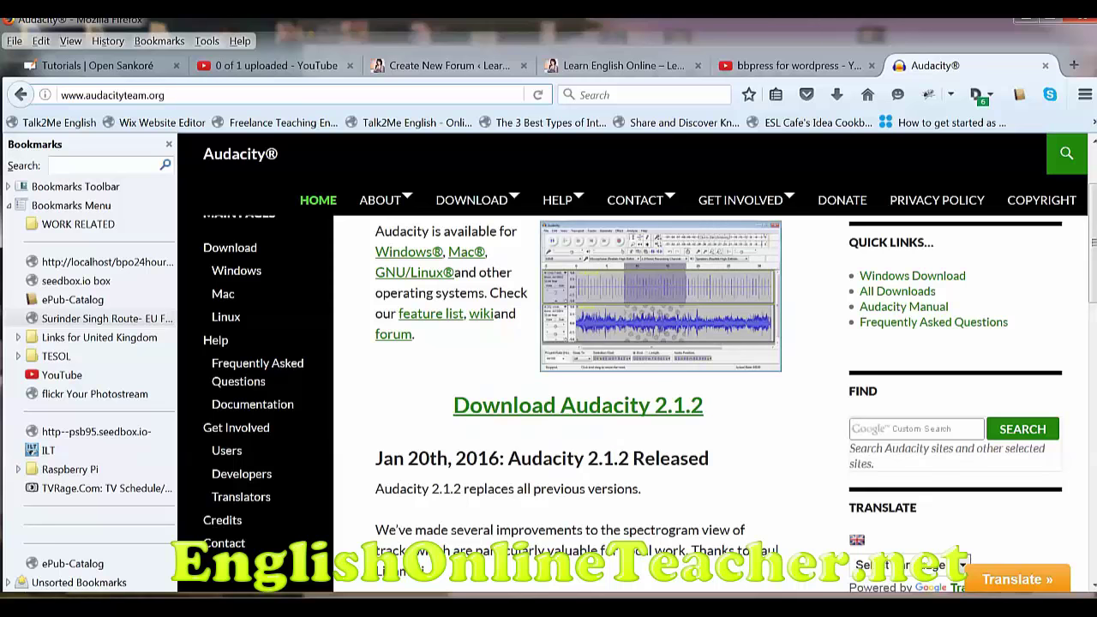
{"action": "key", "text": "alt+Tab"}
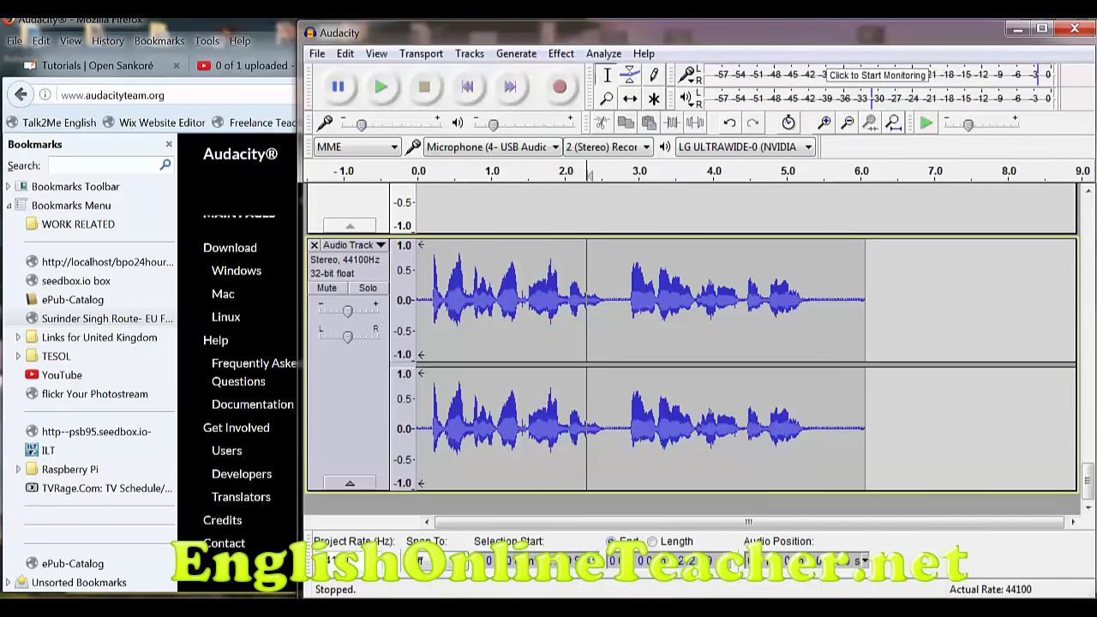
In the practice-sentence note, highlight 'traffic jam', 'warning' and 'humid'.
{"action": "key", "text": "alt+Tab"}
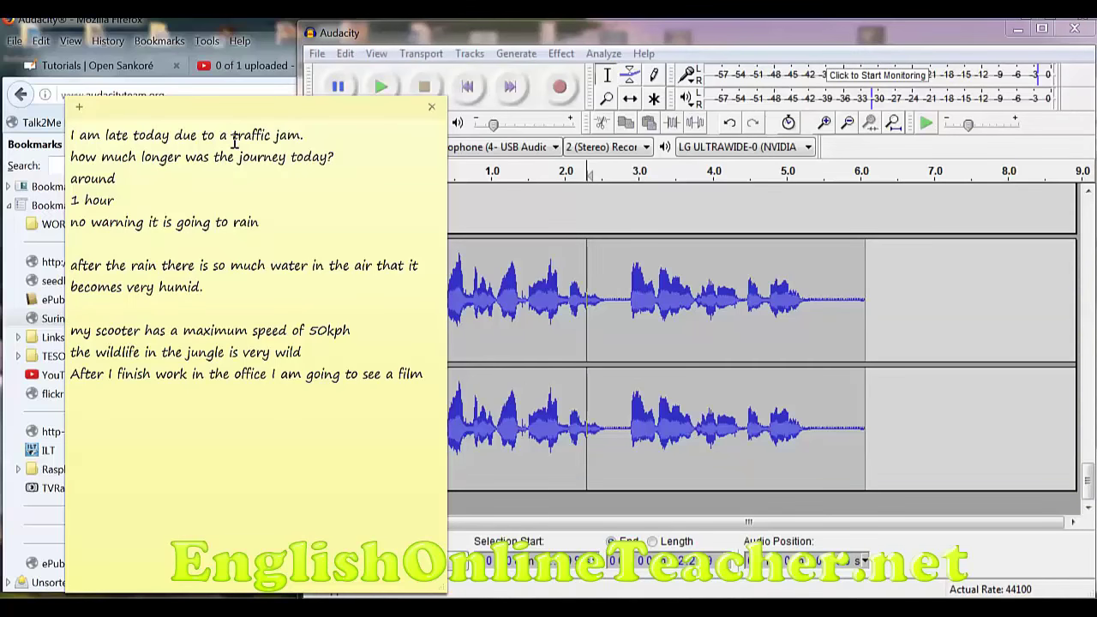
{"action": "left_click_drag", "start_coordinate": [232, 135], "coordinate": [301, 134]}
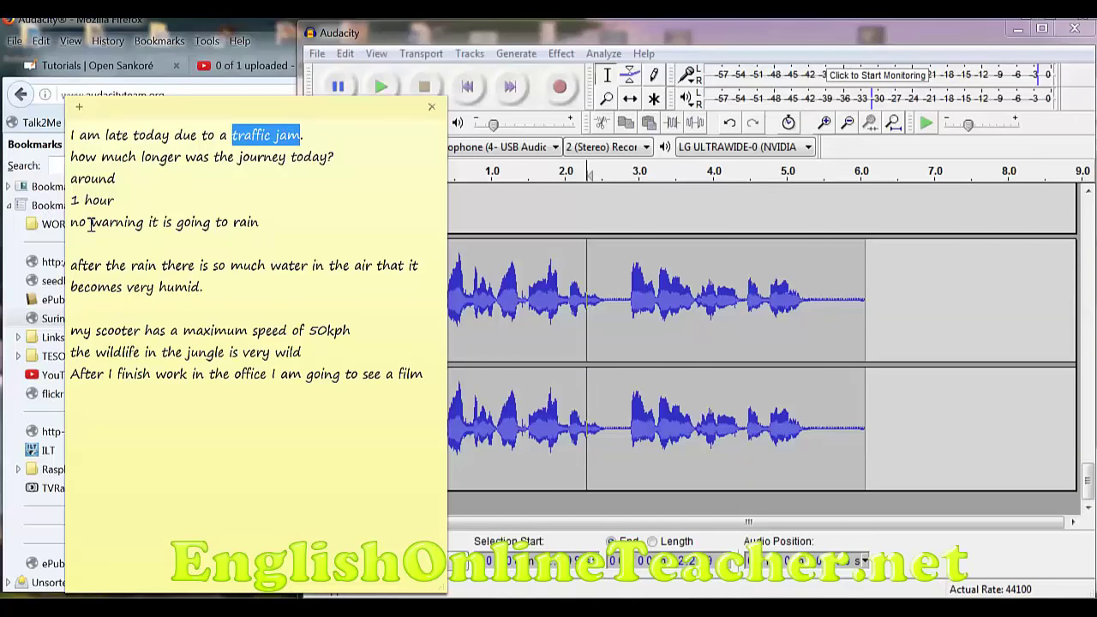
{"action": "left_click_drag", "start_coordinate": [91, 223], "coordinate": [145, 224]}
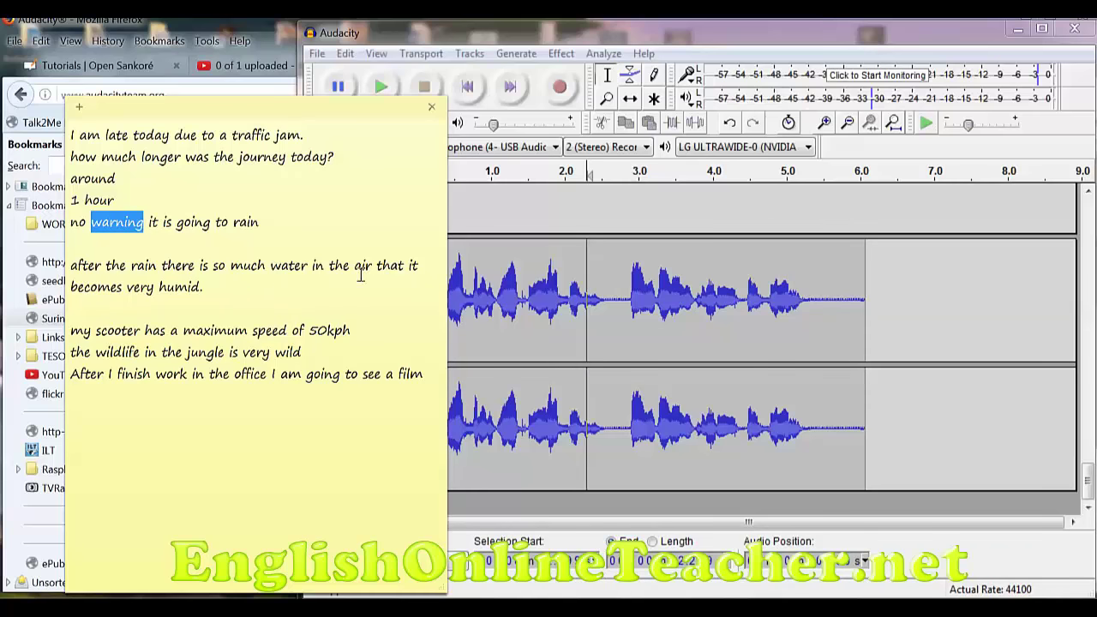
{"action": "left_click_drag", "start_coordinate": [158, 288], "coordinate": [196, 289]}
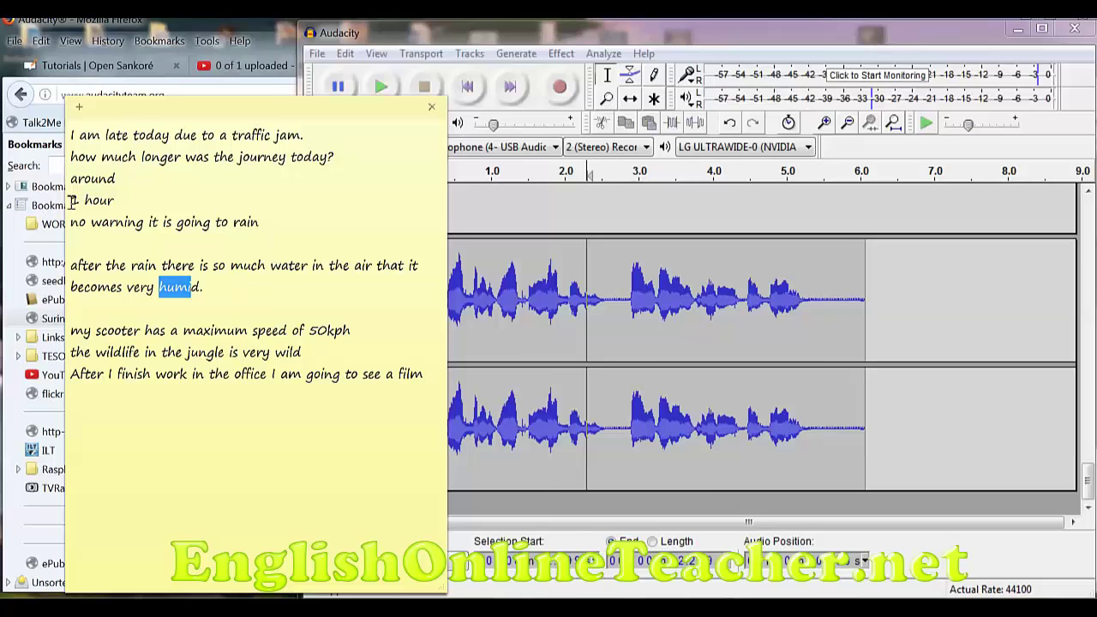
Join the '1 hour' line onto 'around' and prefix 'It will take' to form the full sentence.
{"action": "left_click_drag", "start_coordinate": [70, 202], "coordinate": [179, 208]}
{"action": "key", "text": "Left"}
{"action": "key", "text": "BackSpace"}
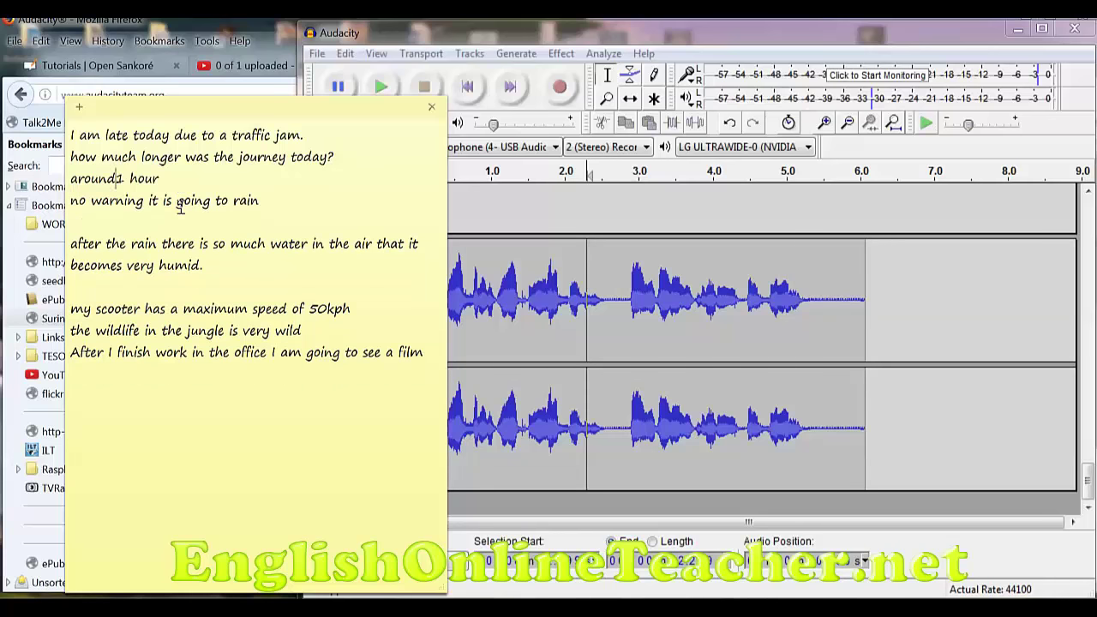
{"action": "key", "text": "Left"}
{"action": "key", "text": "Home"}
{"action": "key", "text": "Left"}
{"action": "key", "text": "Right"}
{"action": "type", "text": "It will t"}
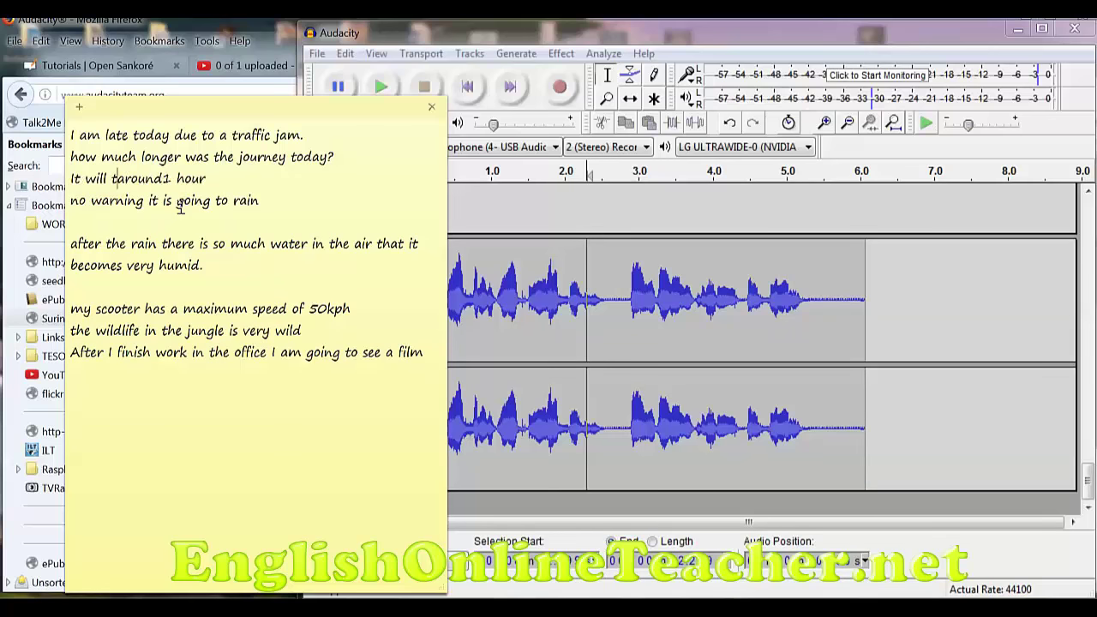
{"action": "type", "text": "ake"}
{"action": "key", "text": "Right"}
{"action": "key", "text": "Right"}
{"action": "key", "text": "Right"}
{"action": "key", "text": "Right"}
{"action": "key", "text": "Right"}
{"action": "key", "text": "Right"}
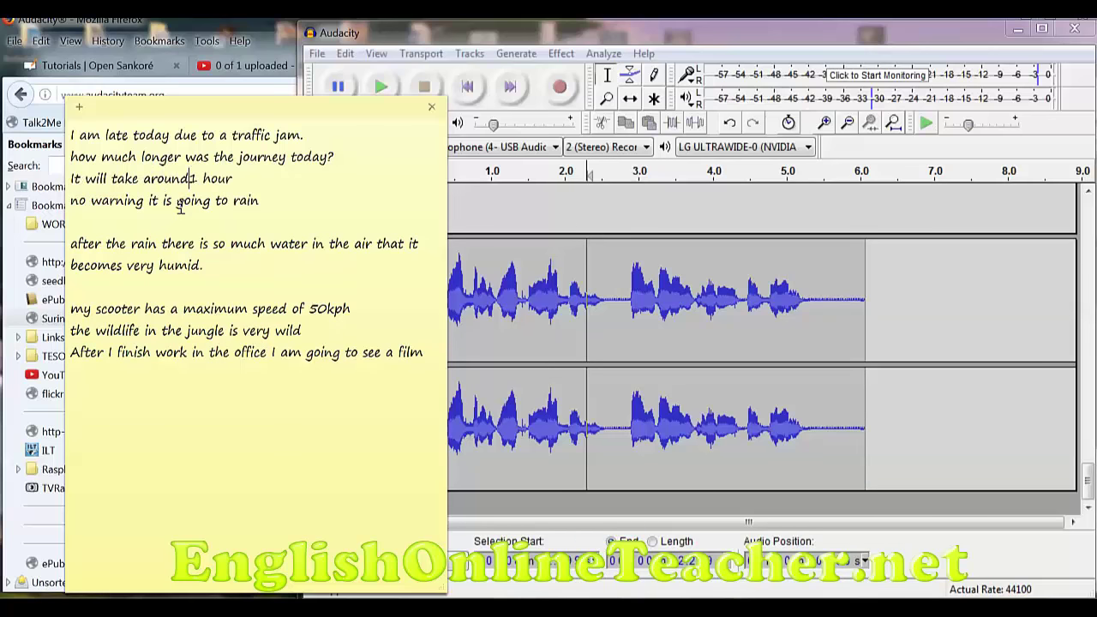
{"action": "key", "text": "Right"}
{"action": "key", "text": "Right"}
{"action": "key", "text": "Right"}
{"action": "key", "text": "Right"}
{"action": "key", "text": "Right"}
{"action": "key", "text": "Right"}
Play the recorded sentence in Audacity, stop it, then replay it from the start.
{"action": "left_click", "coordinate": [480, 29]}
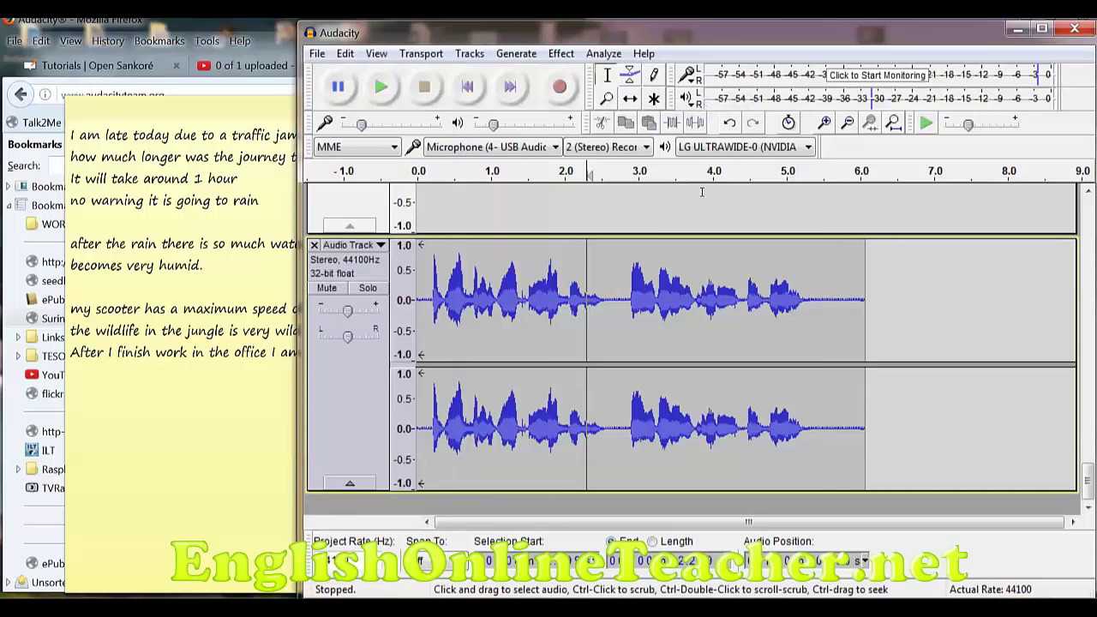
{"action": "left_click", "coordinate": [381, 86]}
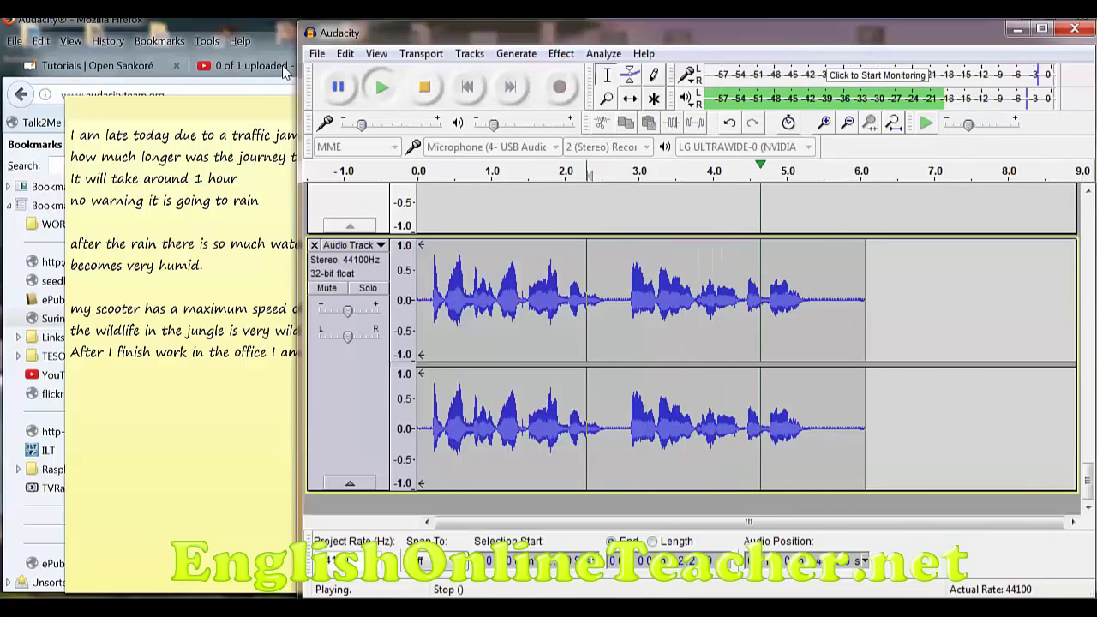
{"action": "key", "text": "space"}
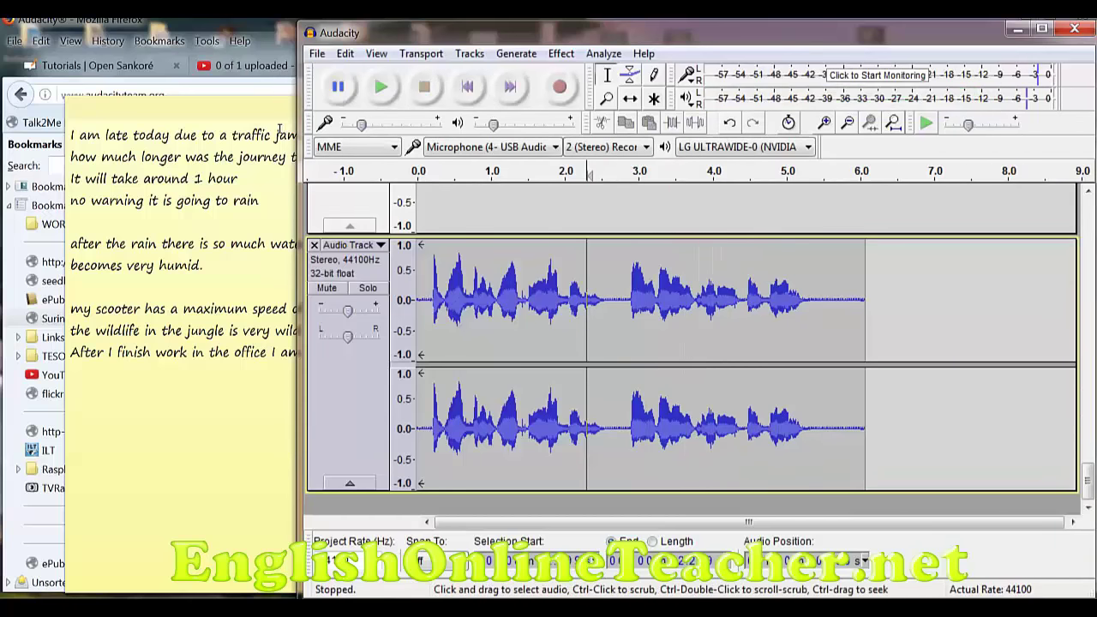
{"action": "key", "text": "space"}
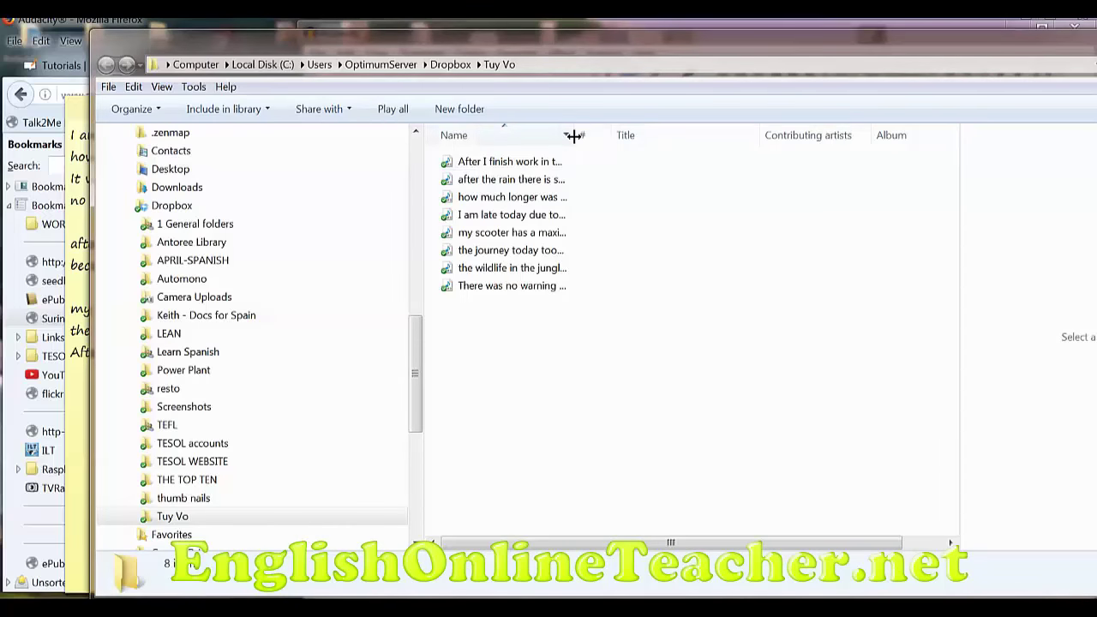
Widen the Name column to show each MP3's full sentence and select the first recording.
{"action": "left_click_drag", "start_coordinate": [574, 134], "coordinate": [825, 140]}
{"action": "left_click", "coordinate": [706, 159]}
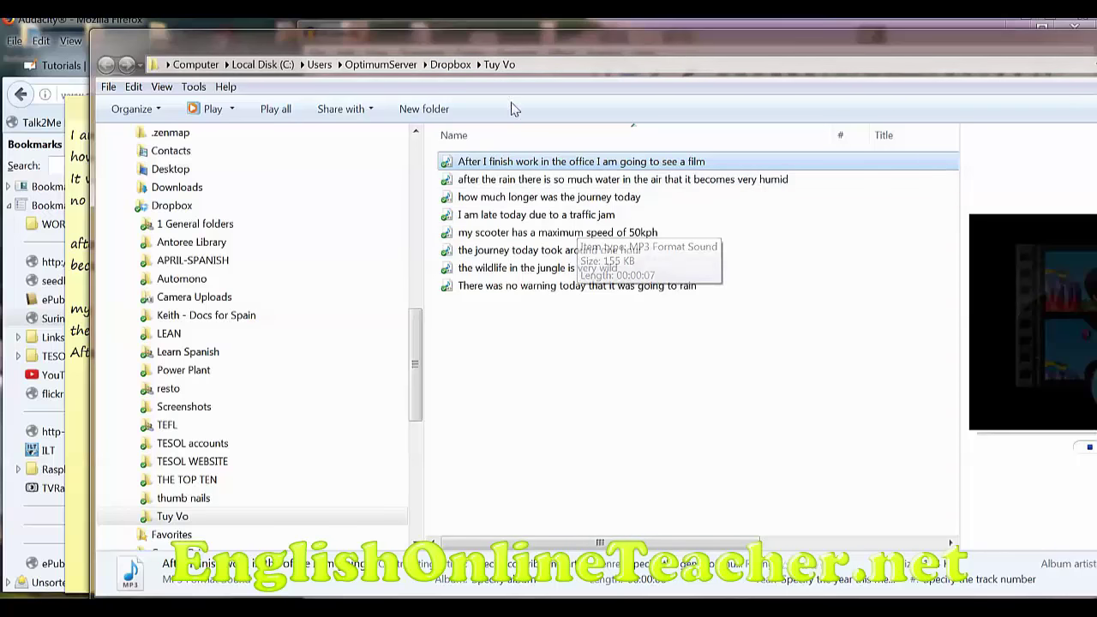
{"action": "left_click", "coordinate": [503, 66]}
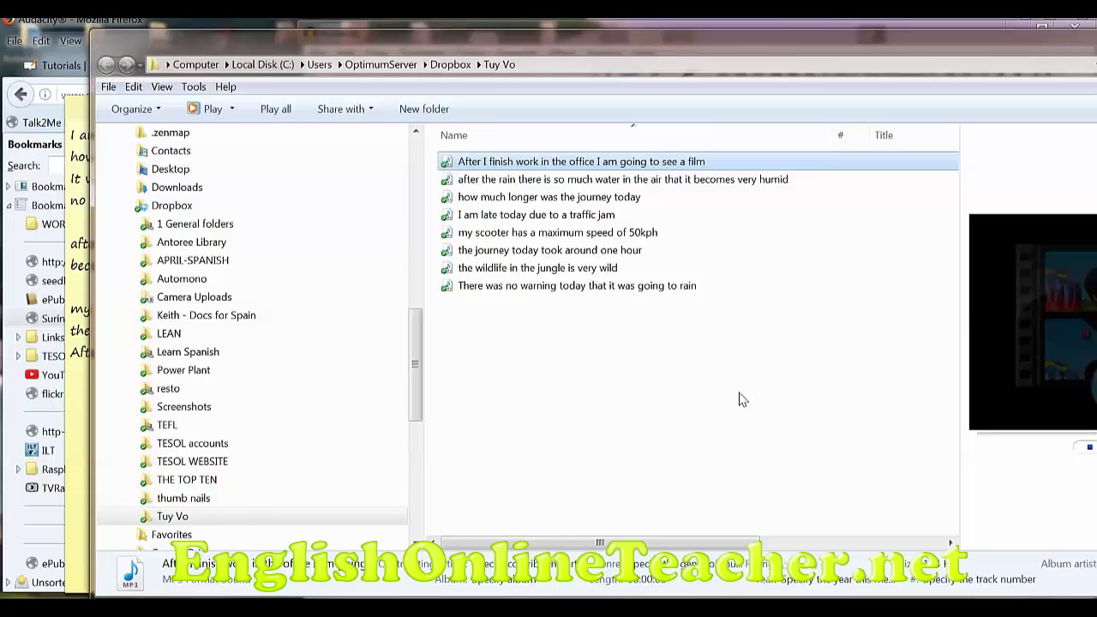
{"action": "left_click", "coordinate": [741, 399]}
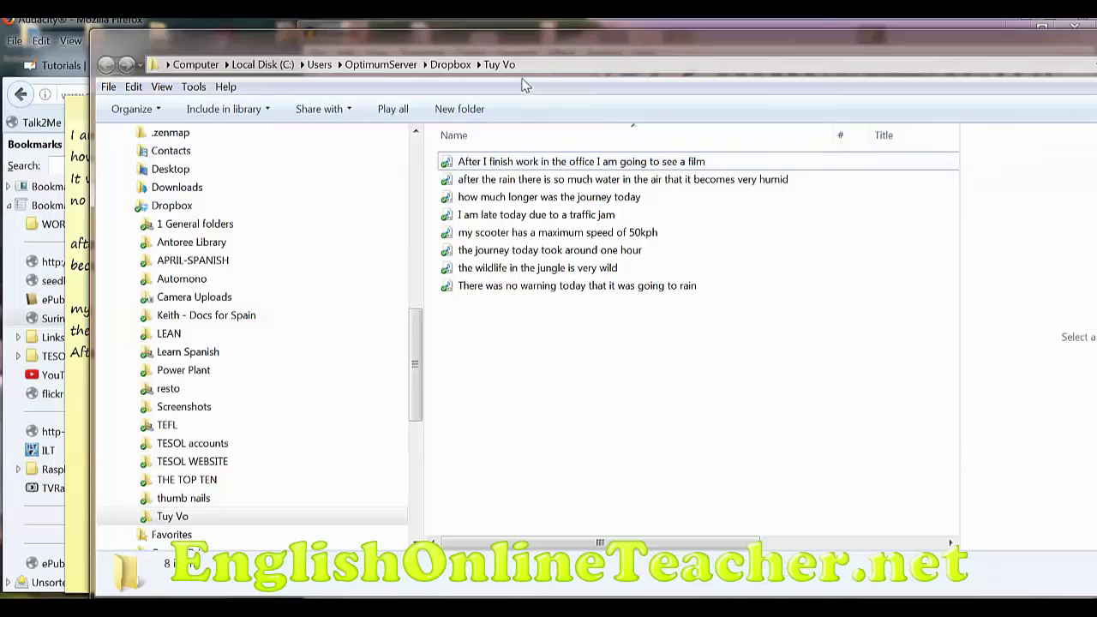